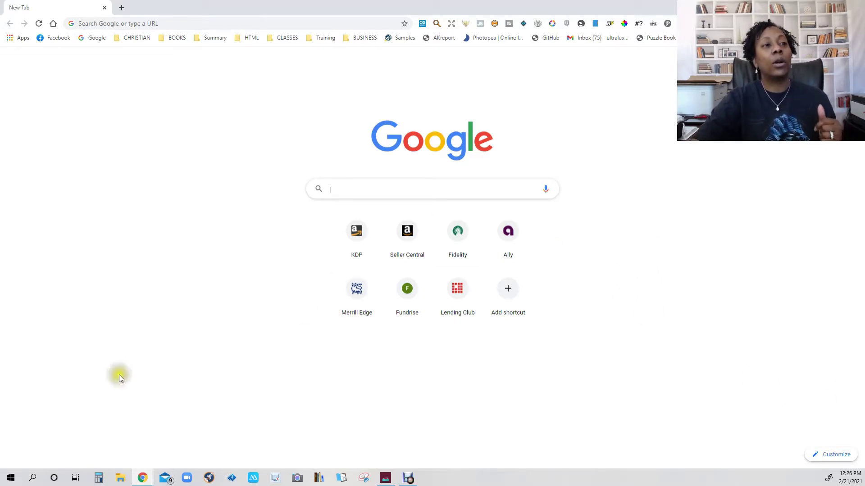
# Search Google for 'amazon seller central' and open the Seller Central 'Become an Amazon seller' page.
pyautogui.click(364, 189)
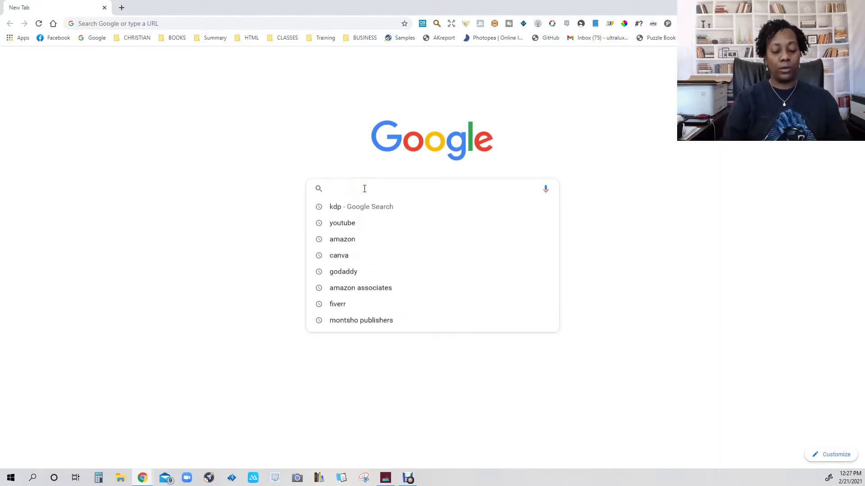
pyautogui.write('am')
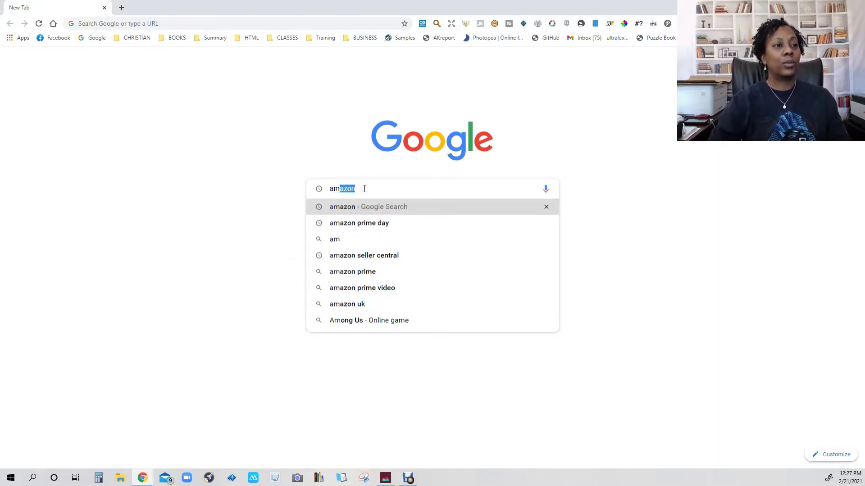
pyautogui.click(388, 255)
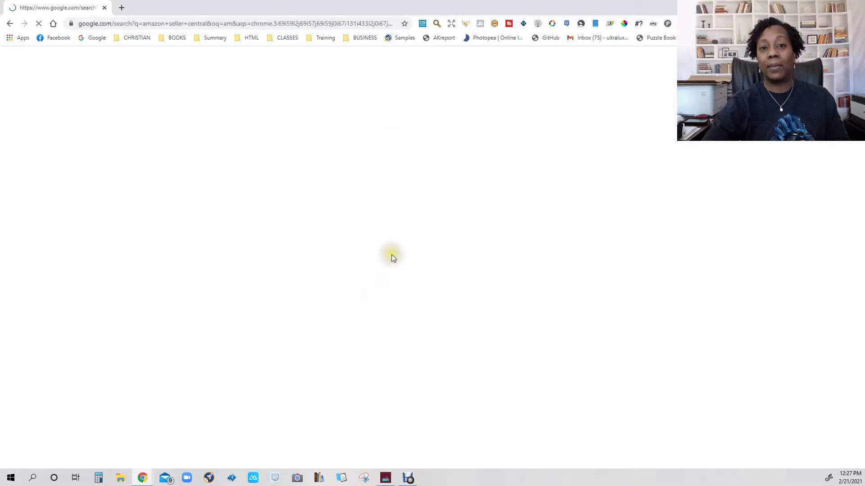
pyautogui.click(169, 141)
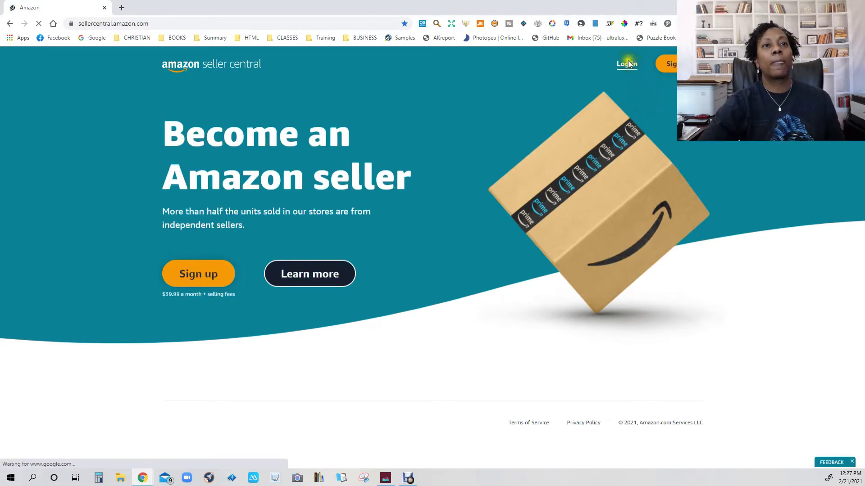
# Log in to the seller account and enter the one-time verification code to reach the dashboard.
pyautogui.click(626, 66)
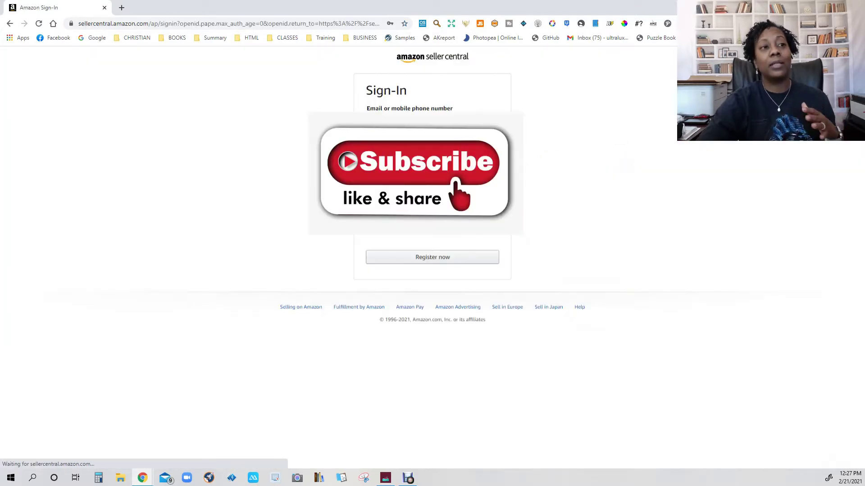
pyautogui.press('Return')
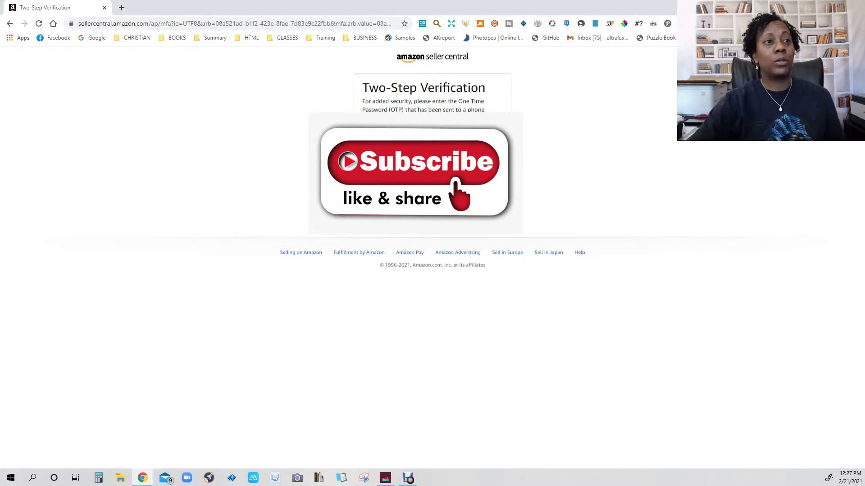
pyautogui.press('Return')
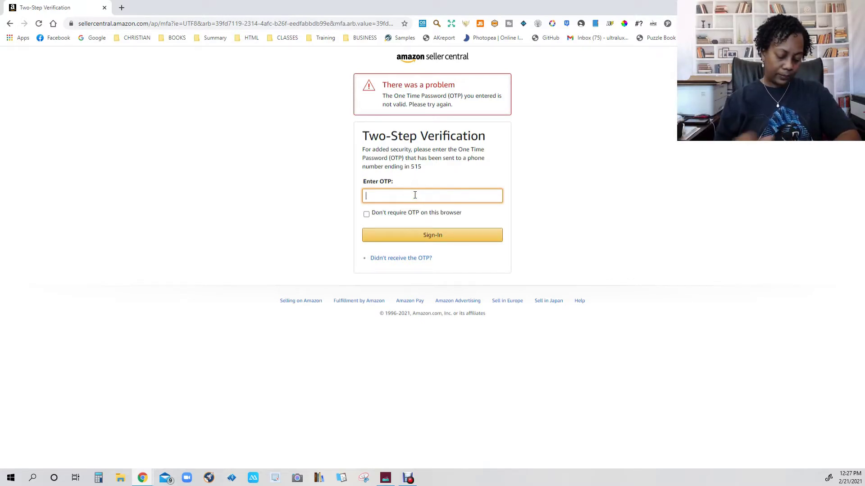
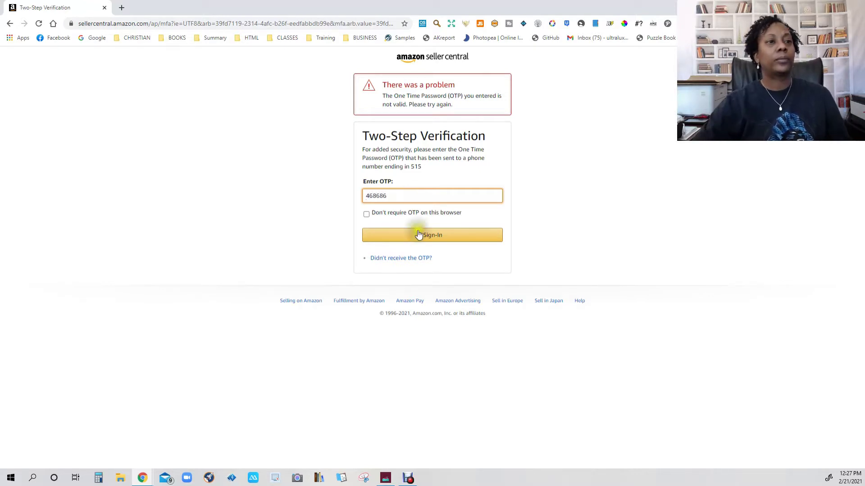
pyautogui.click(419, 240)
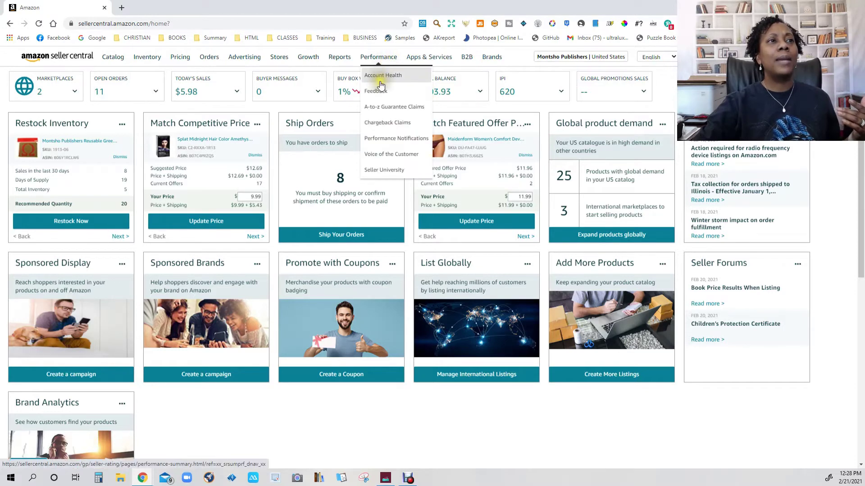
# Open the Account Health page from the Performance menu.
pyautogui.click(380, 80)
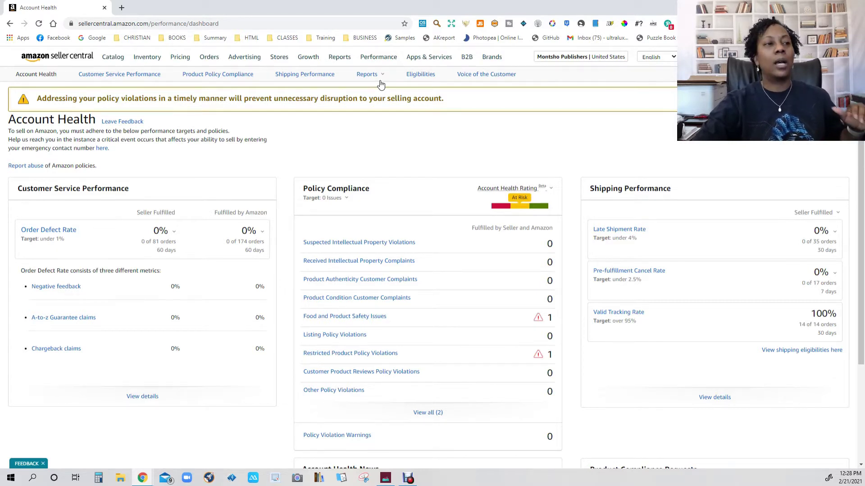
# Review Account Health and open Food and Product Safety Issues under Policy Compliance.
pyautogui.scroll(-3, 432, 117)
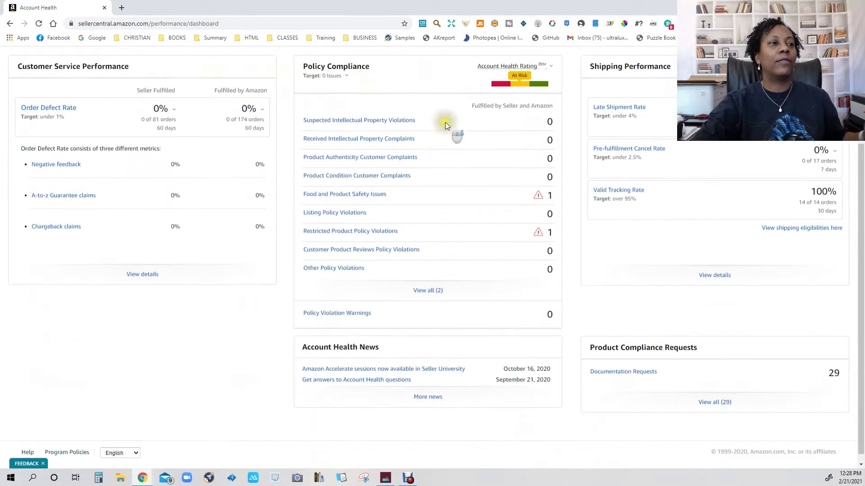
pyautogui.scroll(3, 437, 202)
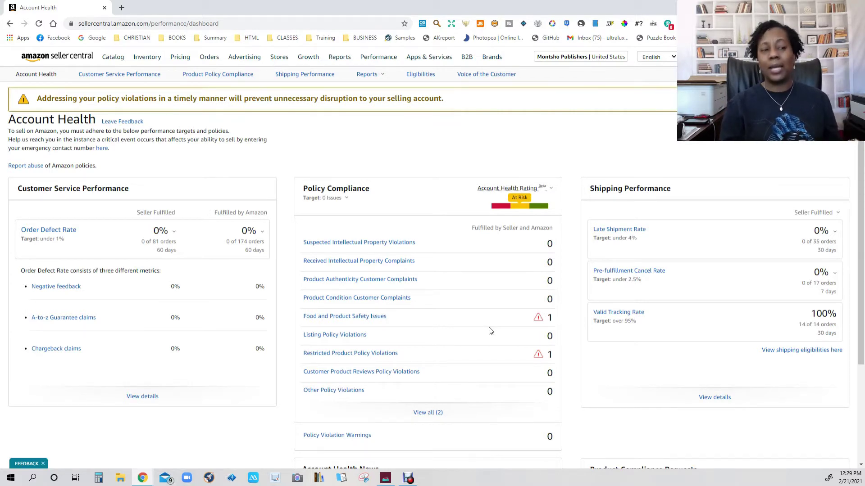
pyautogui.click(362, 319)
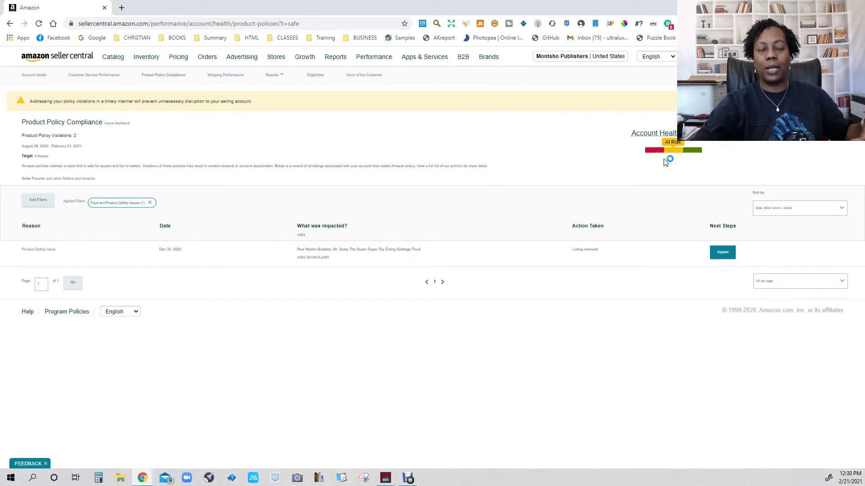
# Go back to Account Health and scroll down to the 29 Product Compliance Requests.
pyautogui.click(698, 167)
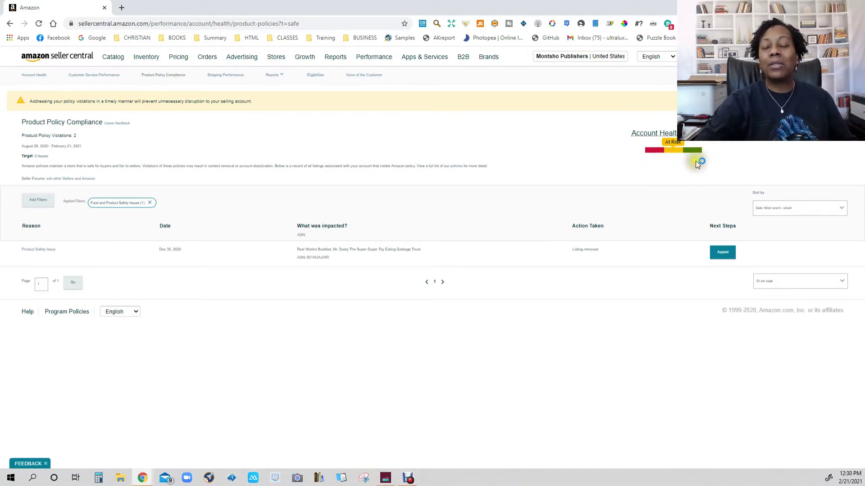
pyautogui.click(696, 166)
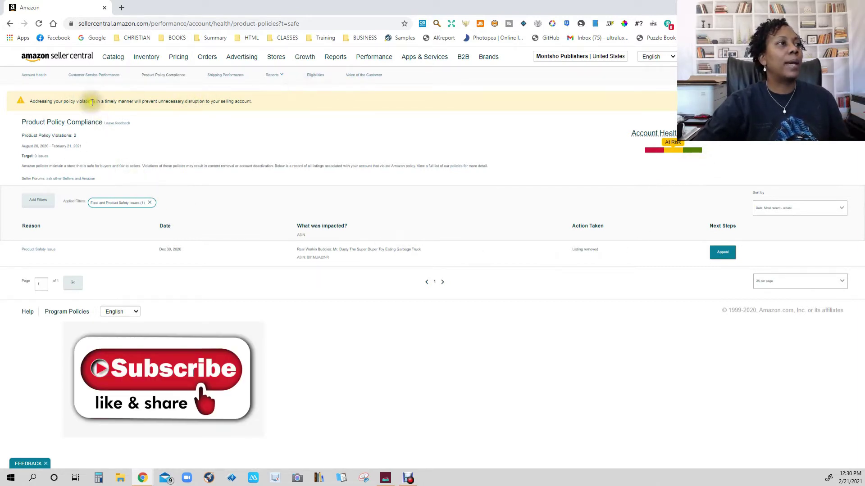
pyautogui.click(34, 75)
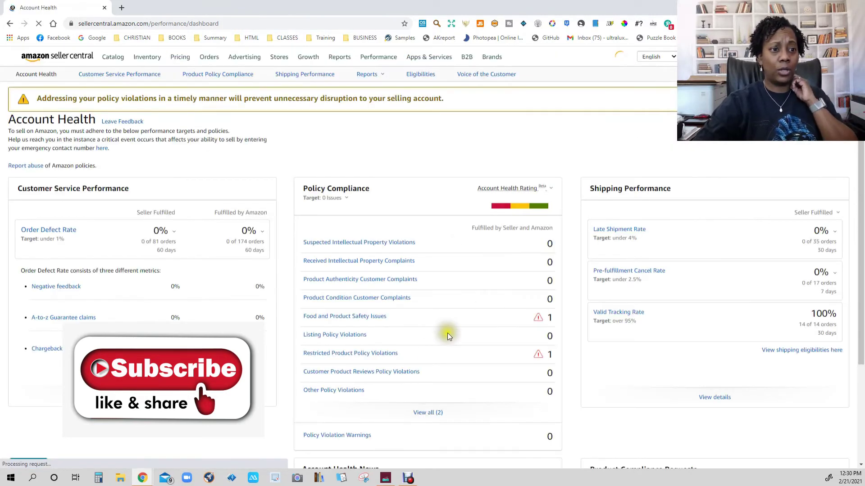
pyautogui.scroll(-5, 392, 357)
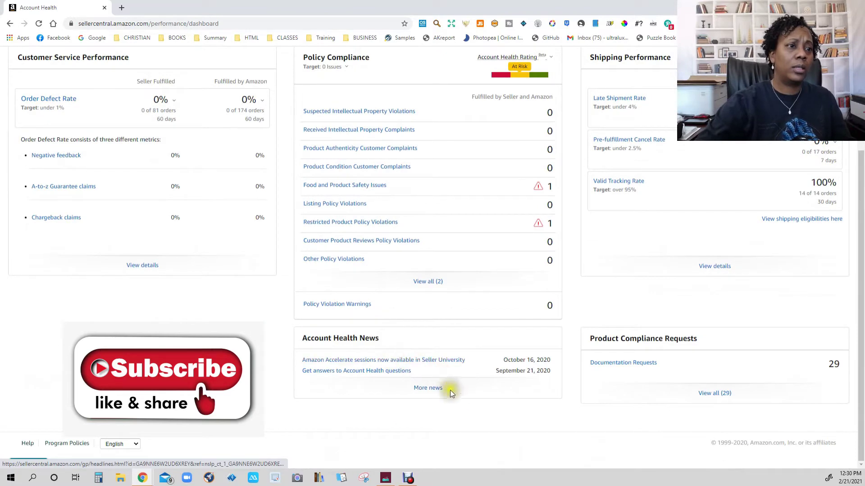
pyautogui.scroll(5, 496, 379)
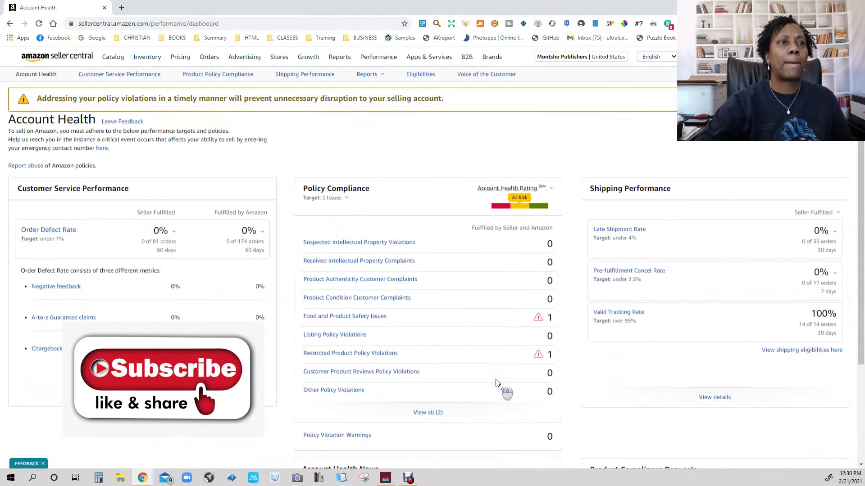
pyautogui.scroll(-3, 494, 381)
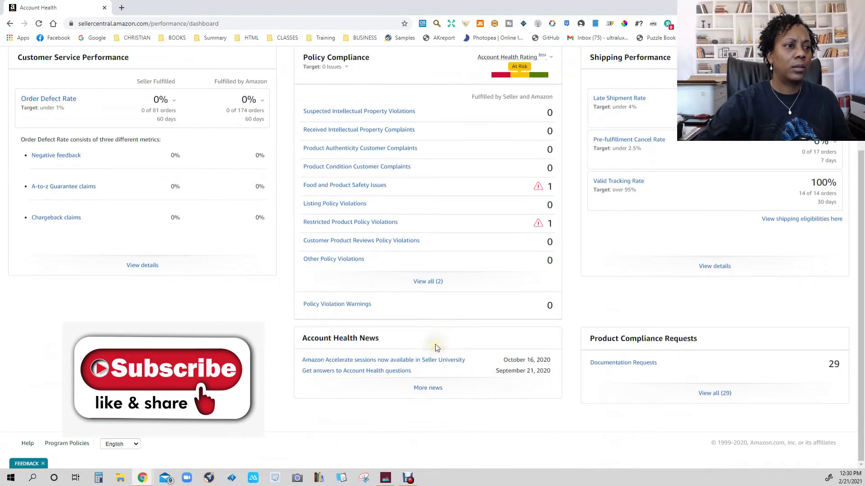
pyautogui.scroll(-2, 437, 355)
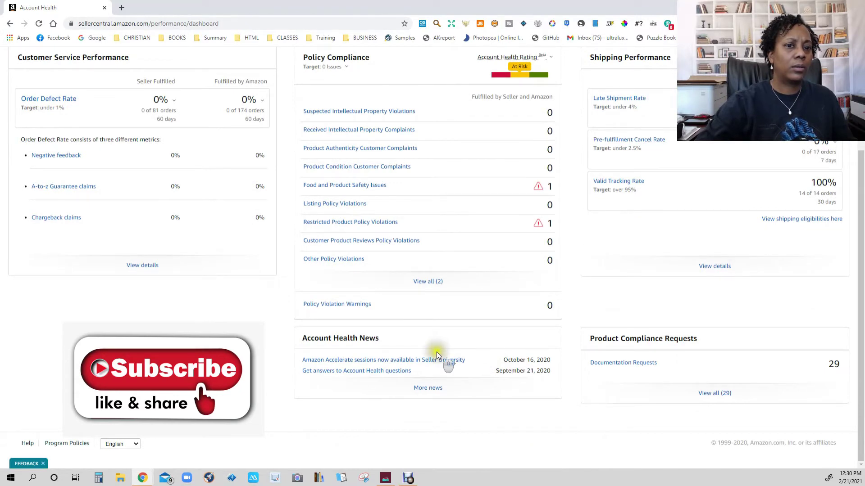
pyautogui.click(629, 366)
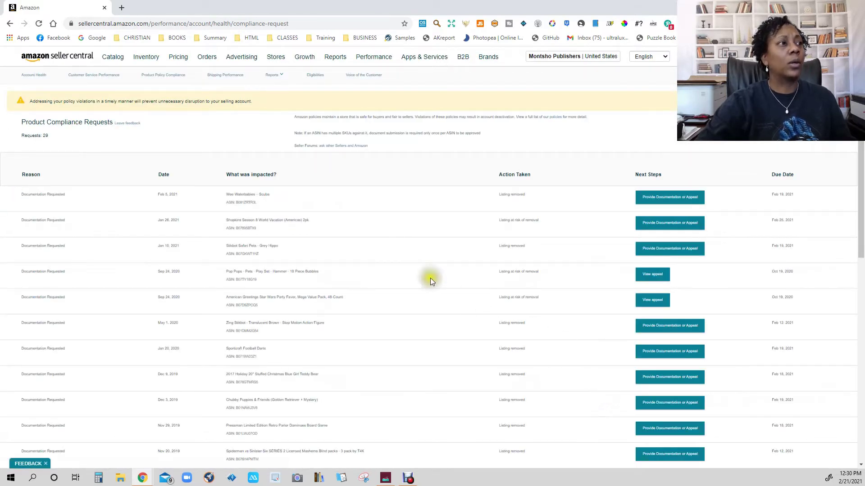
pyautogui.click(43, 140)
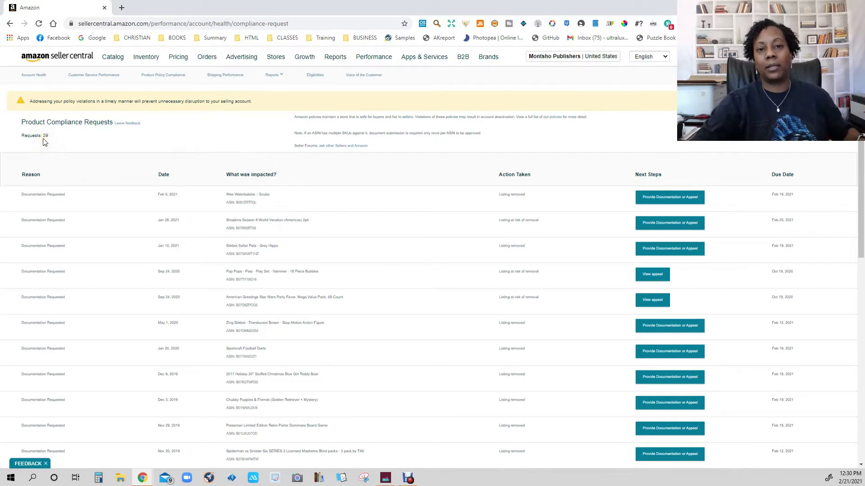
pyautogui.click(42, 138)
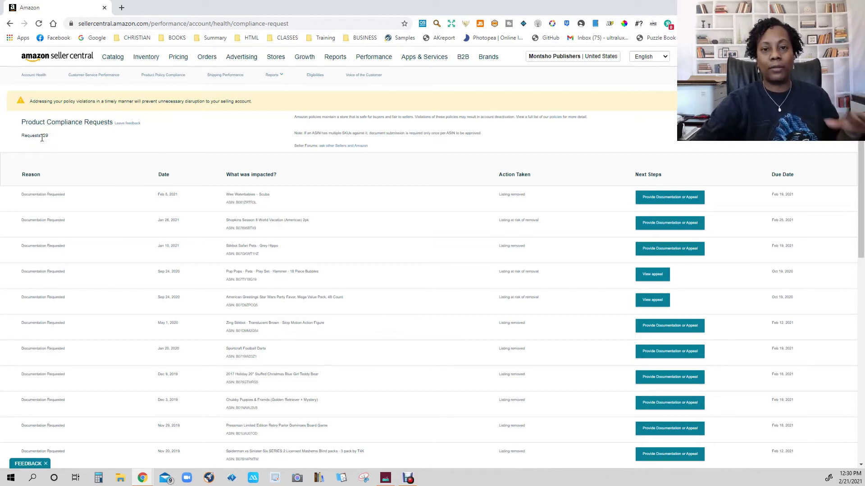
pyautogui.click(42, 138)
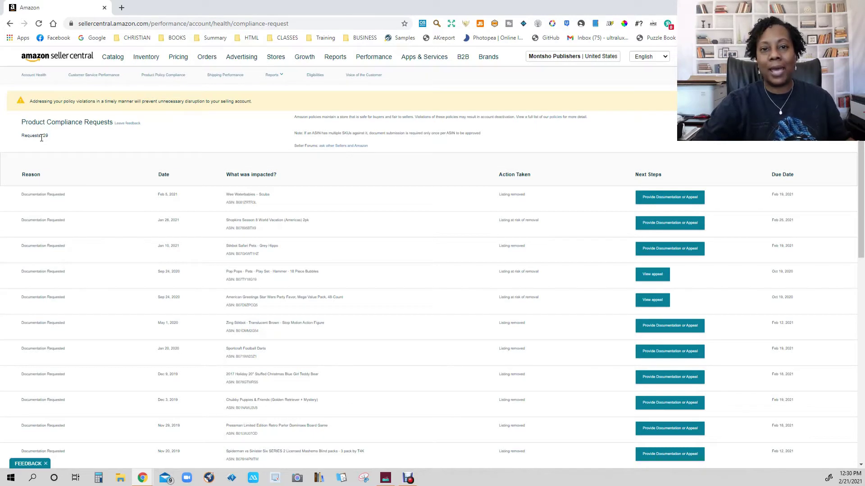
pyautogui.click(41, 138)
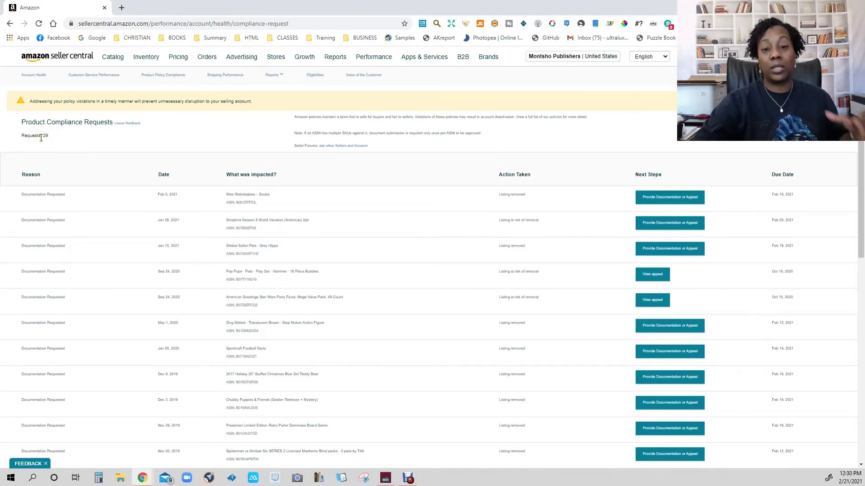
pyautogui.click(40, 138)
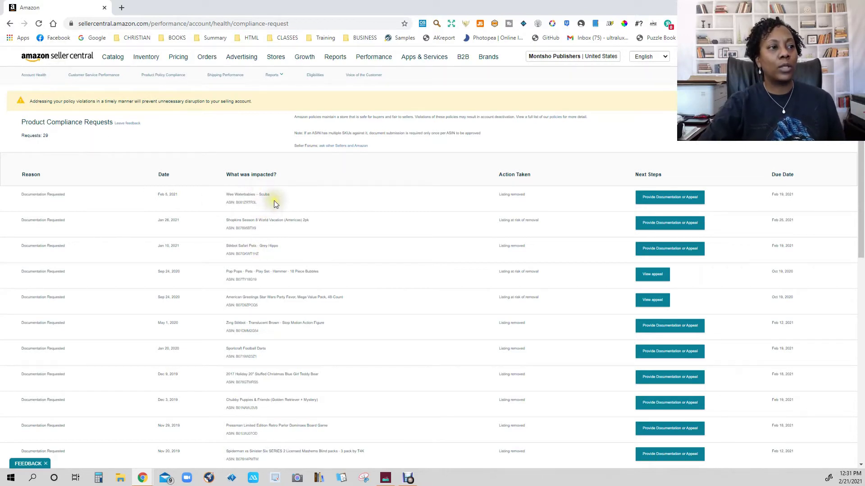
# Select the Wee Waterbabies - Scuba ASIN B081ZRTR3L in the compliance table and bring up its copy menu.
pyautogui.scroll(-1, 274, 221)
pyautogui.scroll(1, 276, 242)
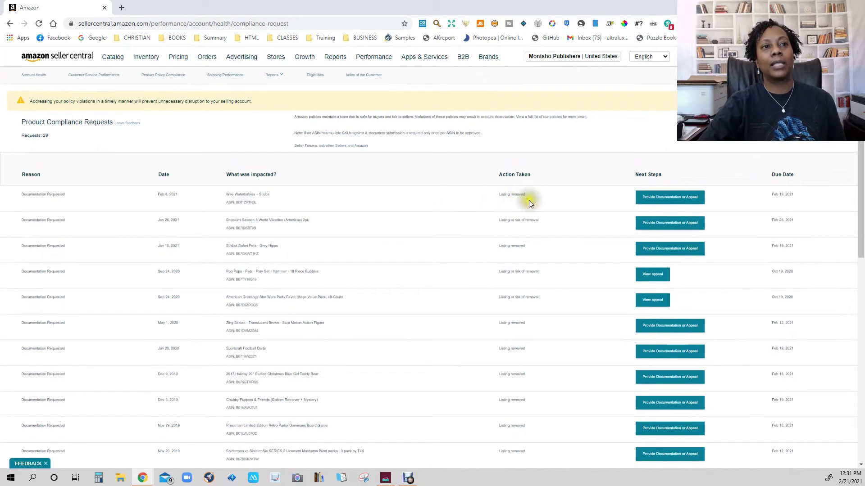
pyautogui.click(501, 218)
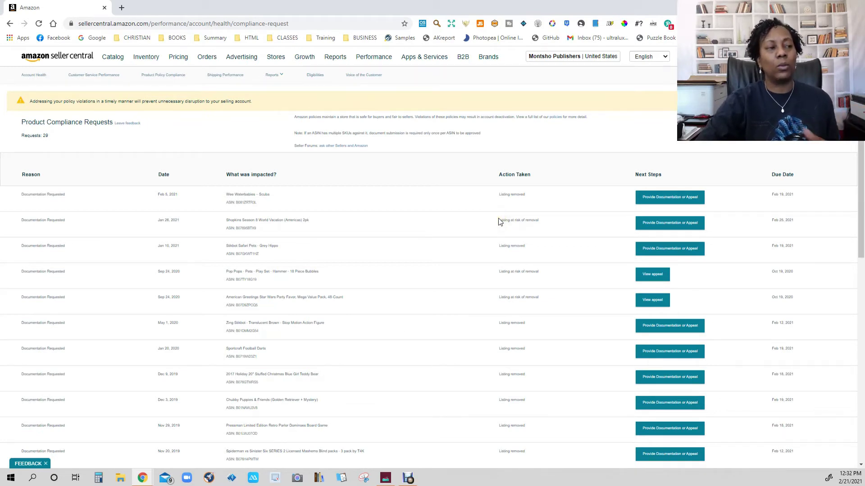
pyautogui.moveTo(257, 203); pyautogui.dragTo(236, 203)
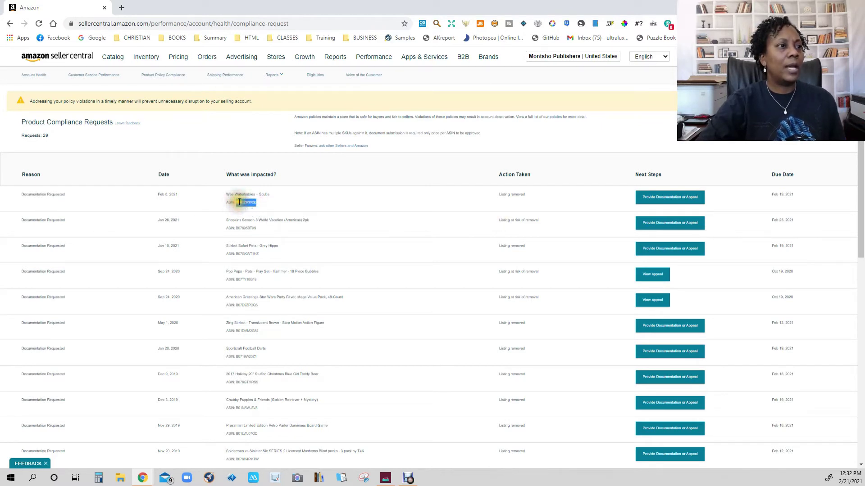
pyautogui.rightClick(237, 204)
# Copy the ASIN and open Amazon.com in a new tab via a Google search for amazon.
pyautogui.click(265, 210)
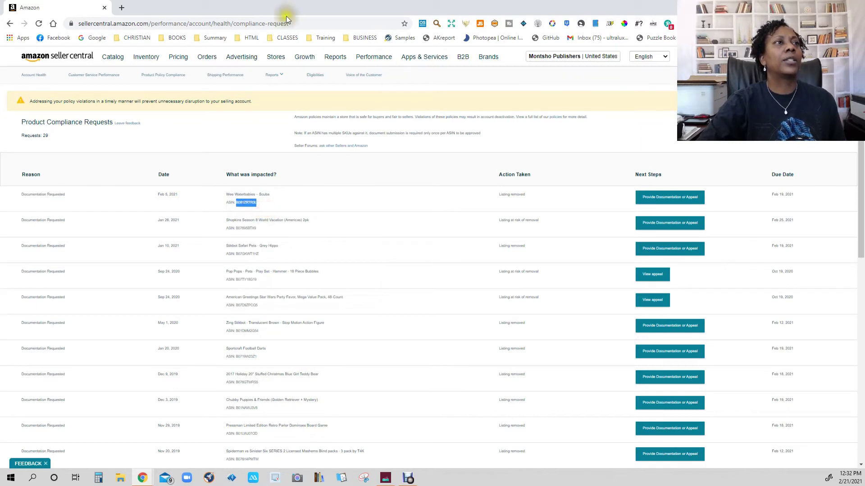
pyautogui.click(127, 10)
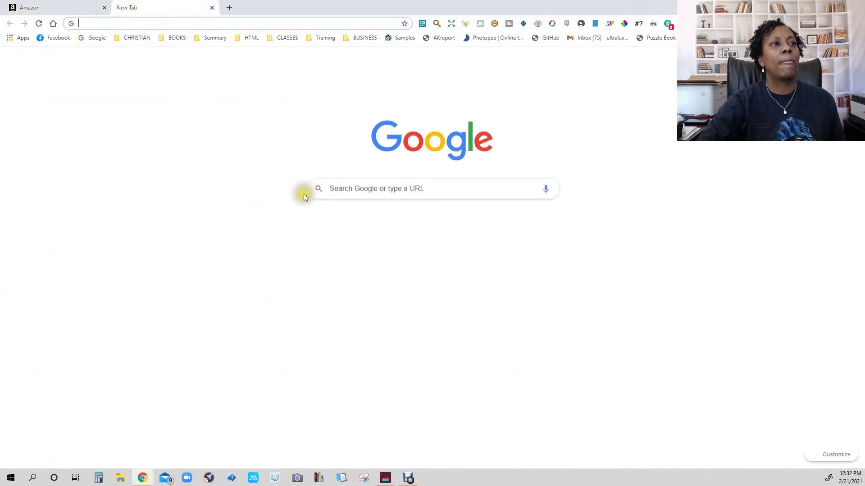
pyautogui.click(340, 188)
pyautogui.write('ama')
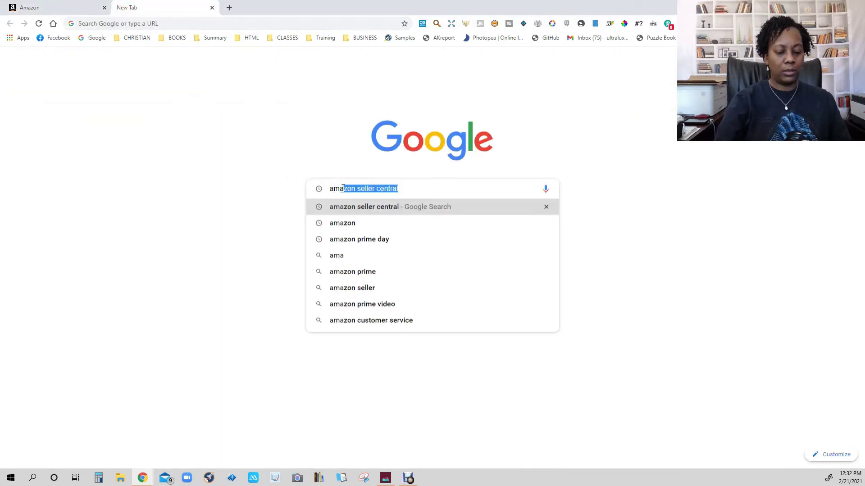
pyautogui.click(339, 224)
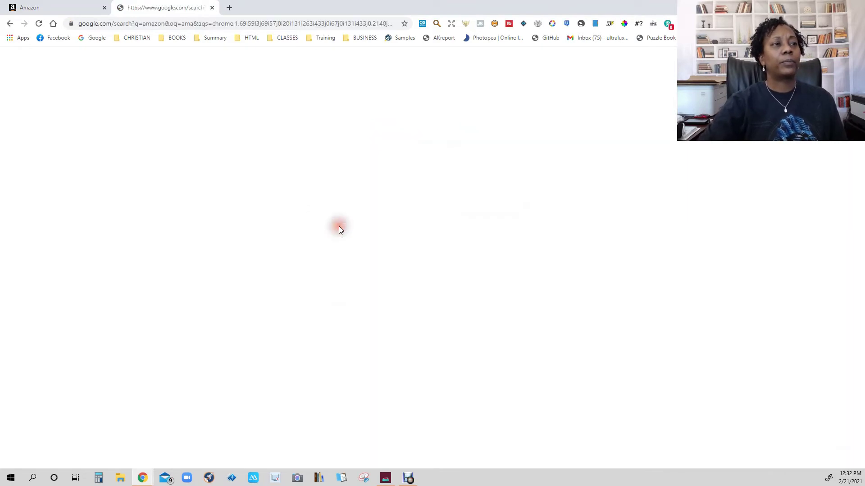
pyautogui.click(150, 141)
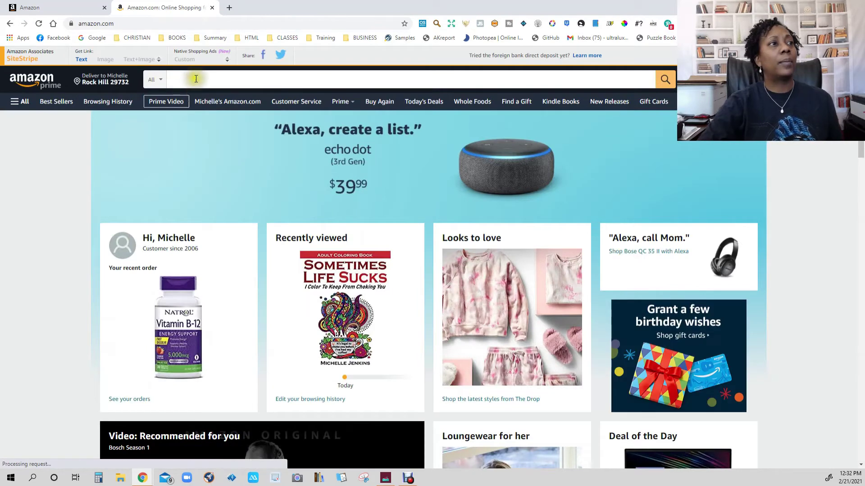
# Search Amazon.com for the pasted ASIN B081ZRTR3L, then return to the Seller Central tab.
pyautogui.click(197, 80)
pyautogui.rightClick(200, 82)
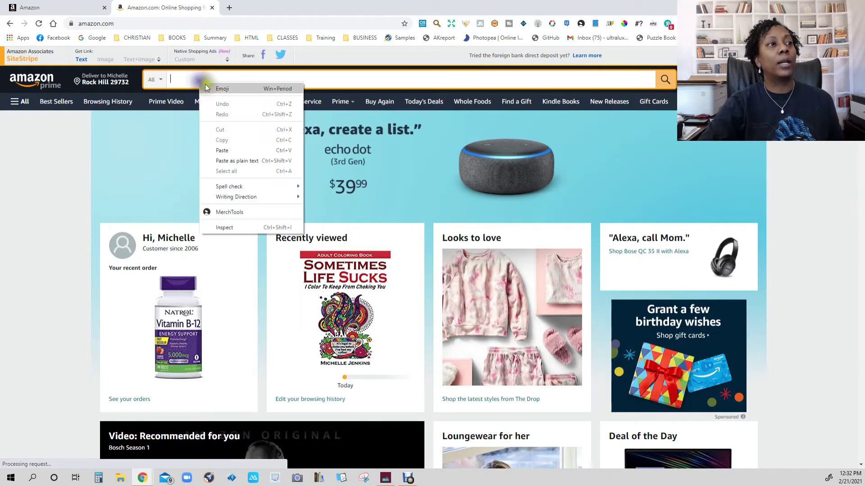
pyautogui.click(221, 150)
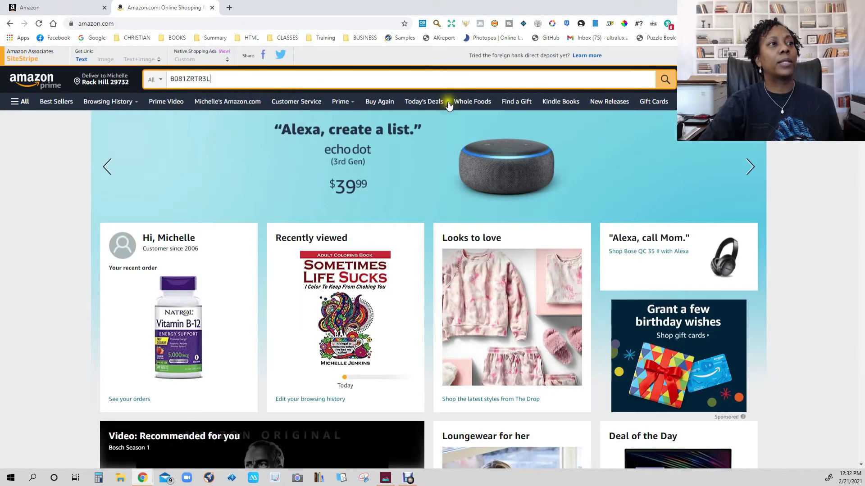
pyautogui.click(665, 79)
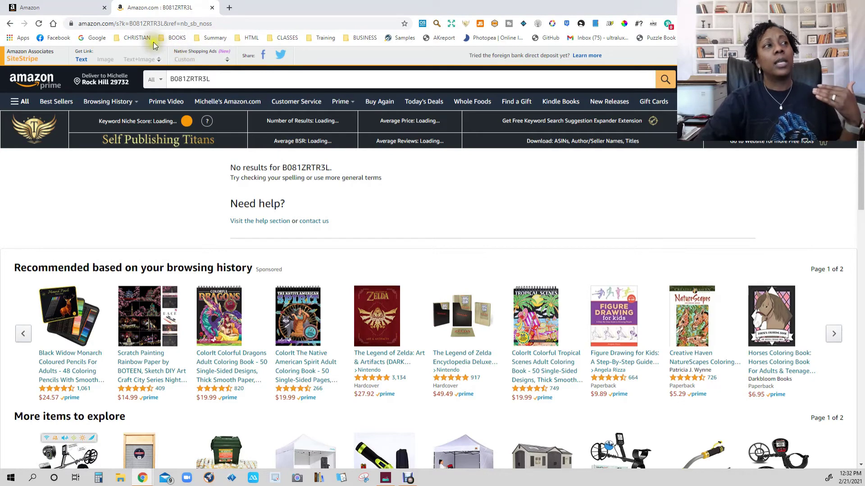
pyautogui.click(56, 7)
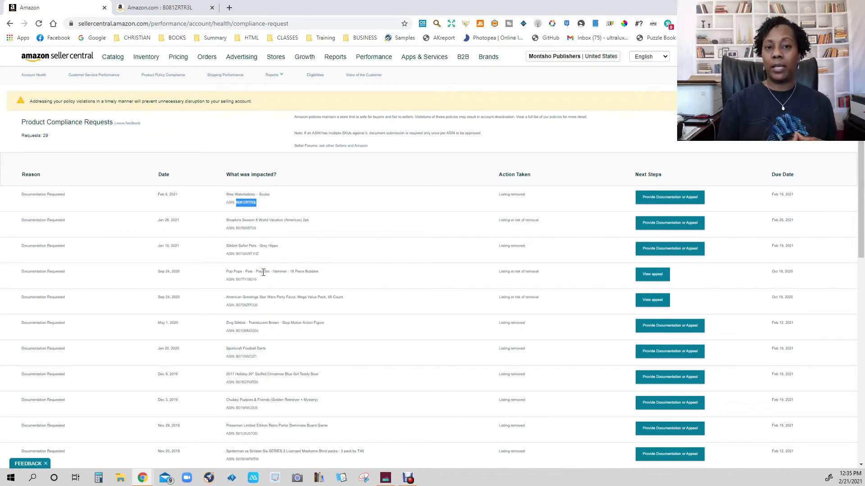
# Copy ASIN B076GTMRS5 from the Christmas Blue Girl Teddy Bear row of the compliance table.
pyautogui.scroll(-6, 381, 261)
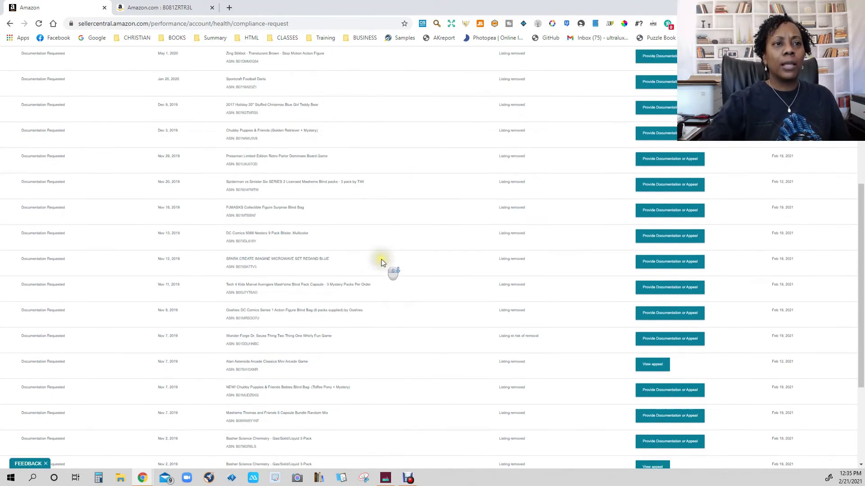
pyautogui.scroll(-5, 398, 299)
pyautogui.scroll(10, 360, 236)
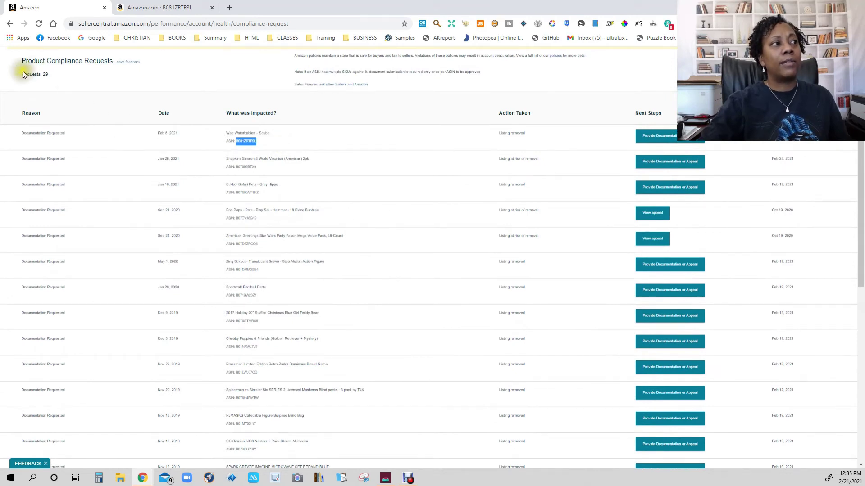
pyautogui.scroll(-2, 279, 294)
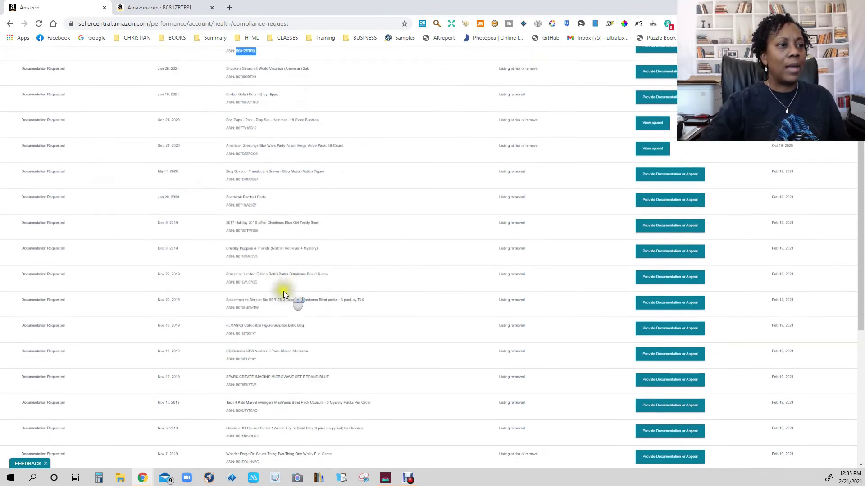
pyautogui.moveTo(259, 230); pyautogui.dragTo(237, 232)
pyautogui.rightClick(249, 232)
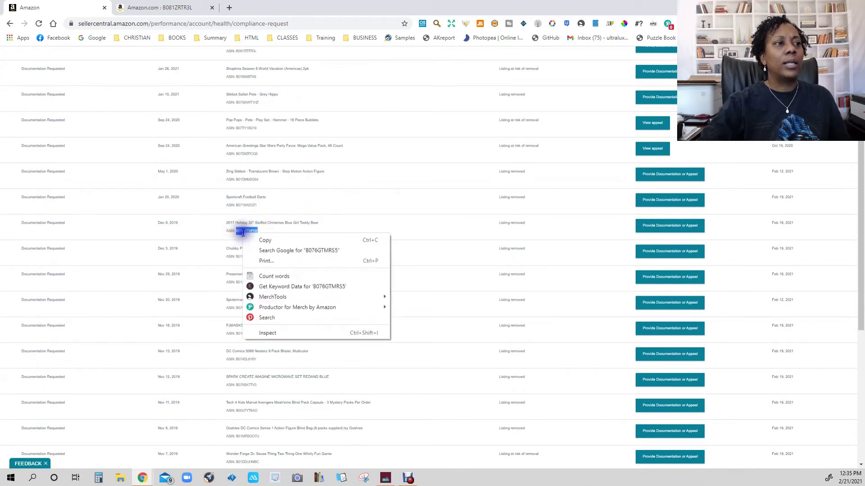
pyautogui.click(263, 239)
pyautogui.scroll(3, 271, 247)
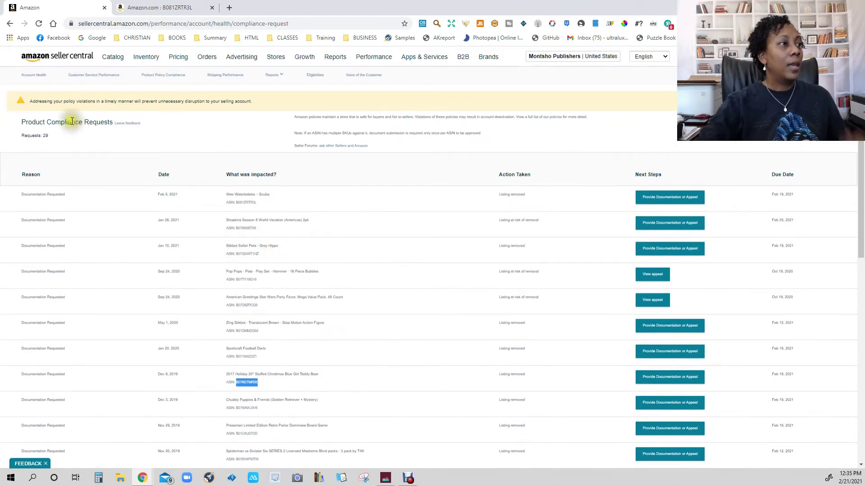
# Open Inventory > Manage Inventory and search it for the pasted ASIN B076GTMRS5.
pyautogui.moveTo(105, 65)
pyautogui.moveTo(146, 58)
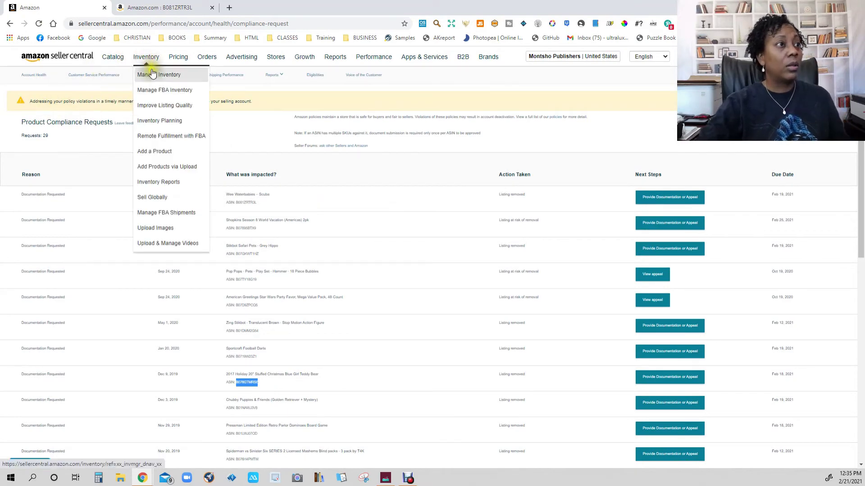
pyautogui.click(154, 77)
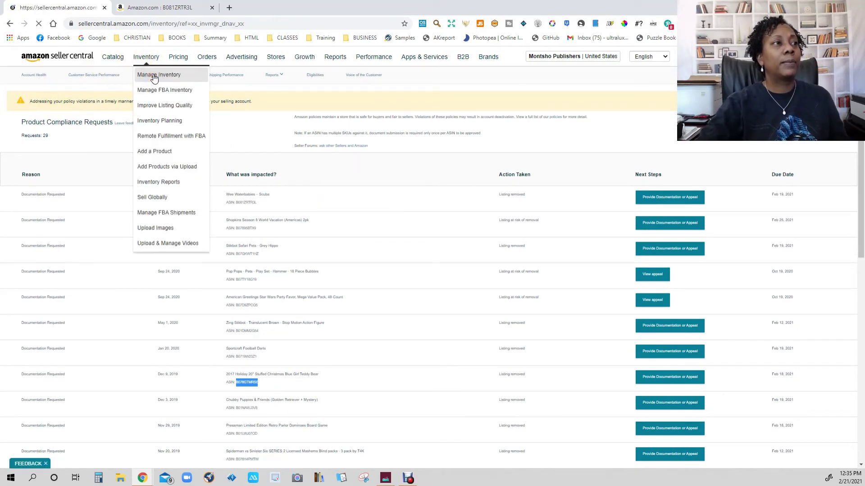
pyautogui.click(115, 130)
pyautogui.rightClick(116, 130)
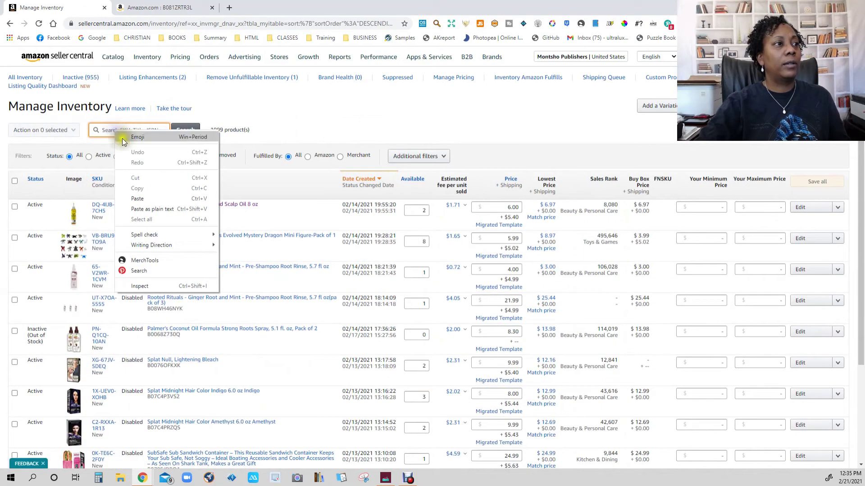
pyautogui.click(131, 195)
pyautogui.click(186, 130)
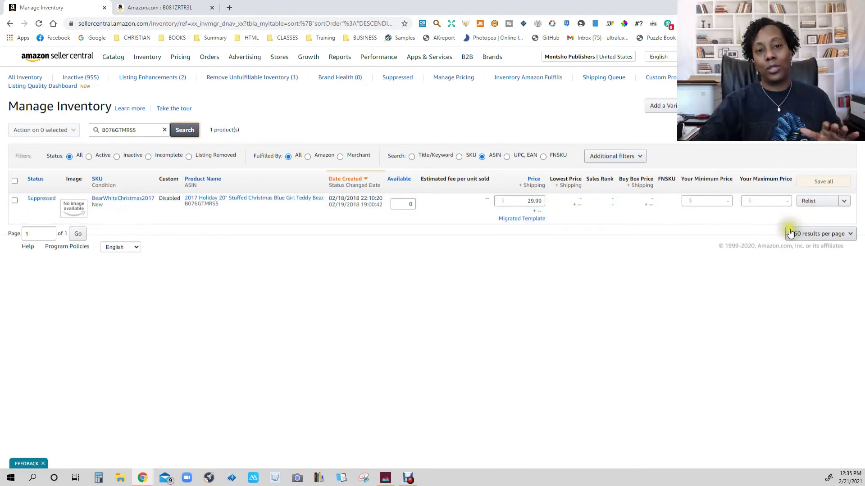
# Choose Delete product and listing from the teddy bear's Relist dropdown and confirm with OK.
pyautogui.click(844, 200)
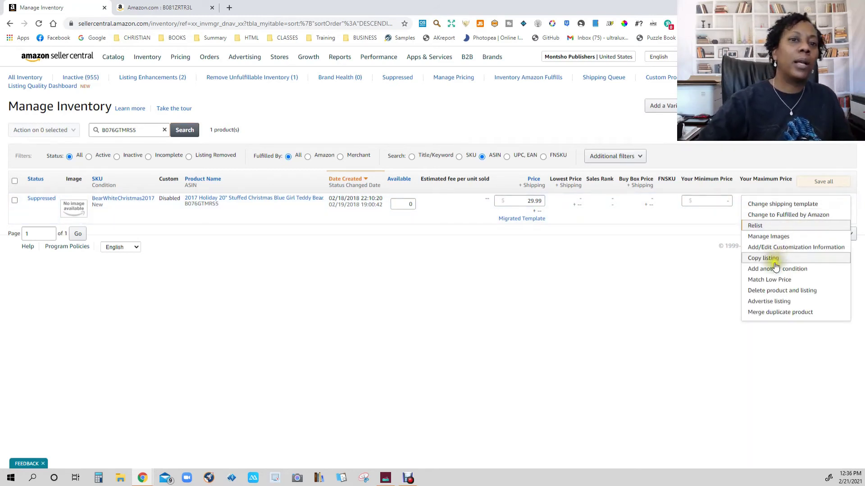
pyautogui.click(771, 292)
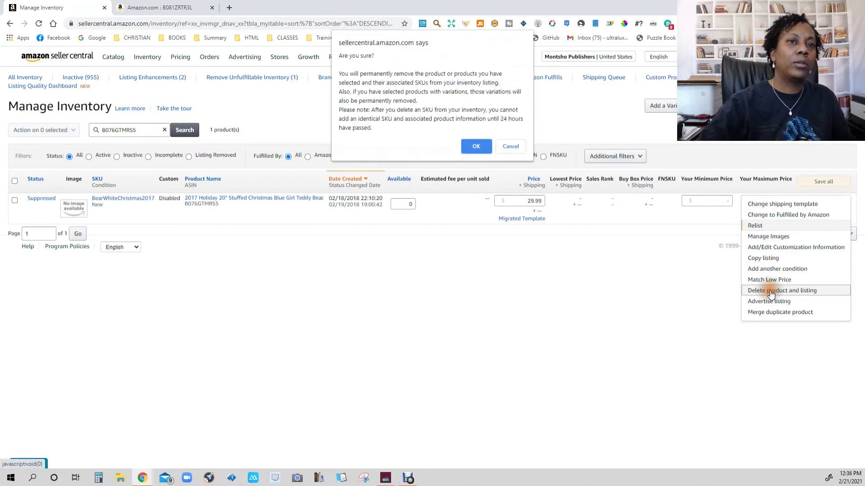
pyautogui.click(485, 148)
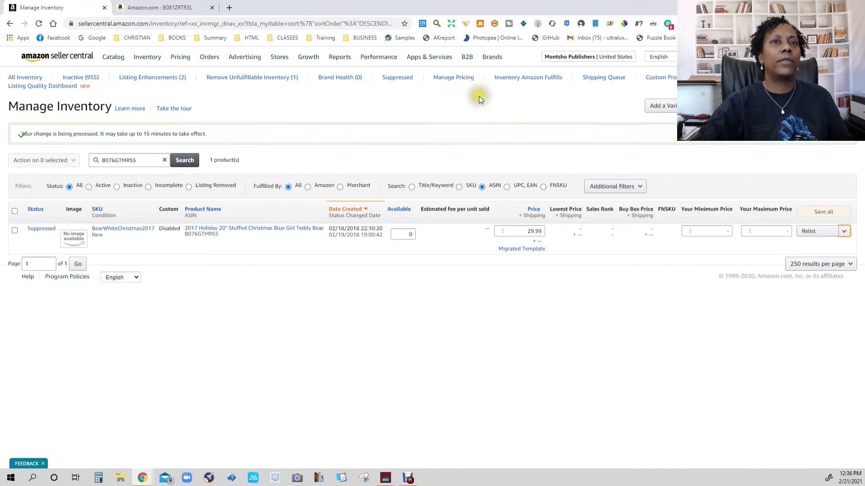
# Open Account Health from Performance and view all product compliance requests.
pyautogui.moveTo(175, 60)
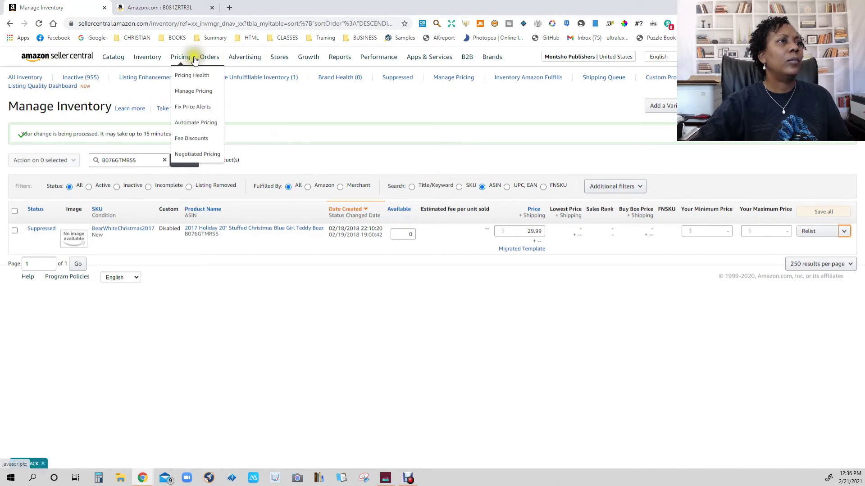
pyautogui.moveTo(378, 58)
pyautogui.click(388, 80)
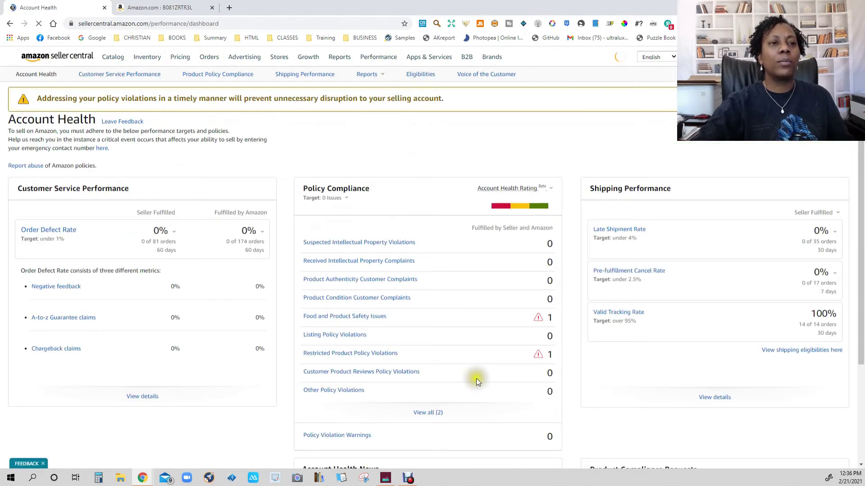
pyautogui.scroll(-3, 471, 397)
pyautogui.click(714, 394)
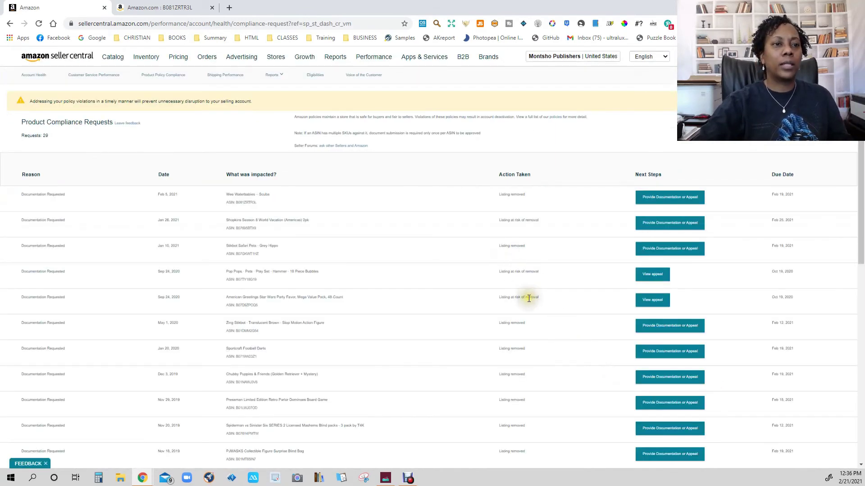
pyautogui.scroll(-1, 528, 298)
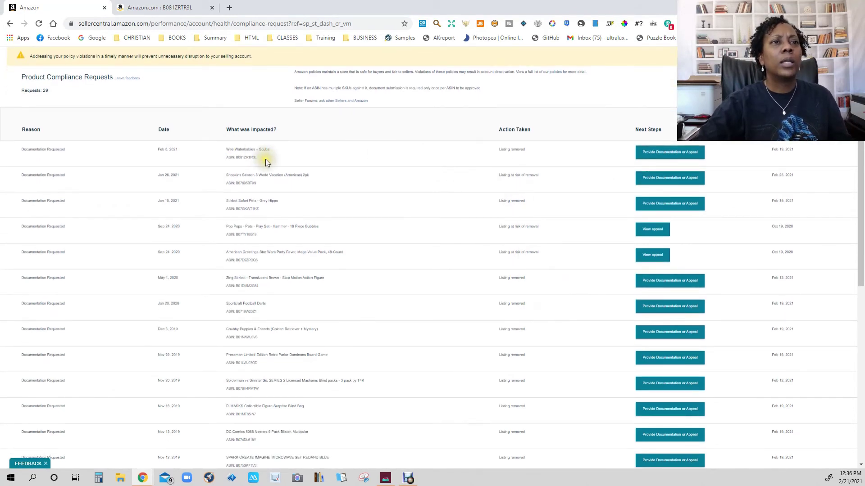
# Copy ASIN B081ZRTR3L from the first row, the Wee Waterbabies – Scuba listing.
pyautogui.click(254, 157)
pyautogui.moveTo(259, 157); pyautogui.dragTo(236, 157)
pyautogui.rightClick(247, 159)
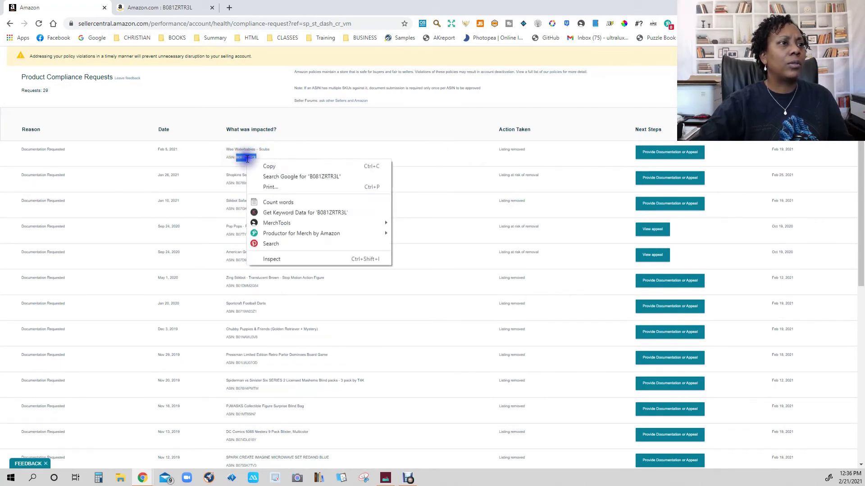
pyautogui.click(261, 165)
pyautogui.scroll(1, 191, 143)
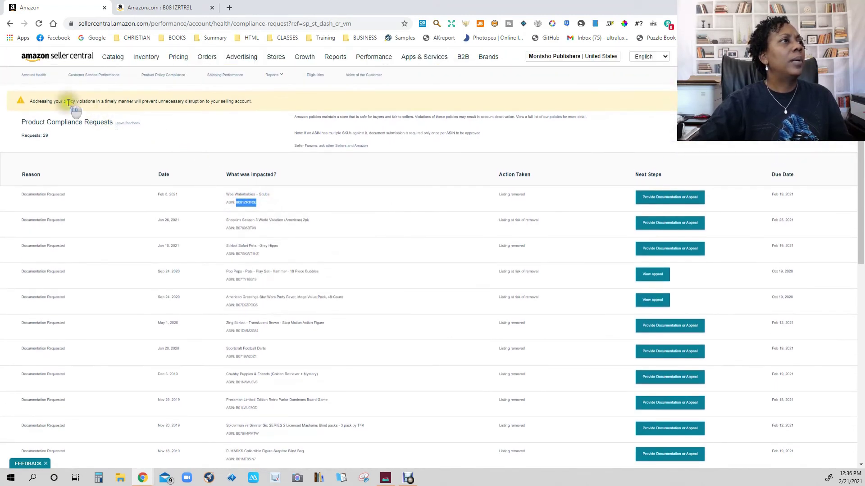
# Search Manage Inventory for the pasted ASIN B081ZRTR3L, then choose Fix Issue on the removed listing.
pyautogui.moveTo(146, 58)
pyautogui.click(148, 80)
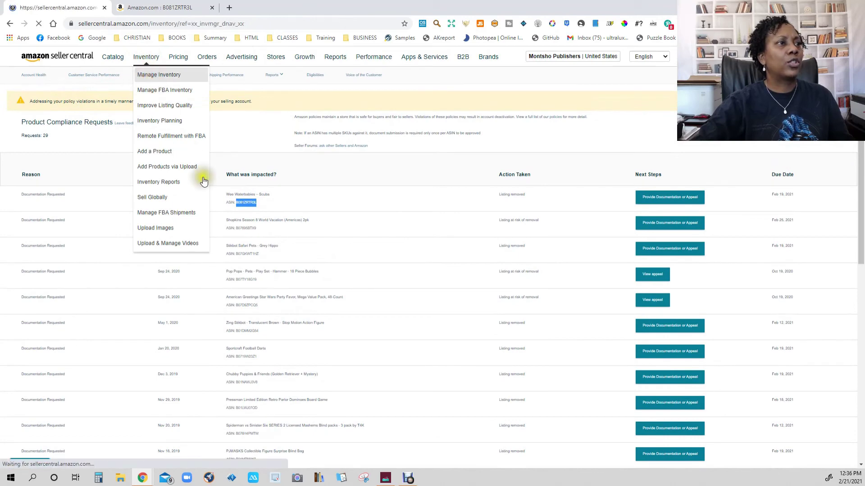
pyautogui.click(129, 131)
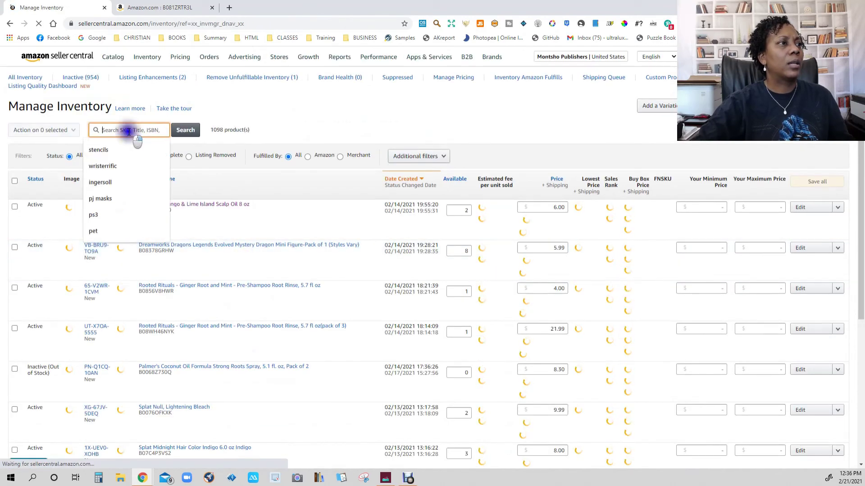
pyautogui.rightClick(135, 131)
pyautogui.click(149, 196)
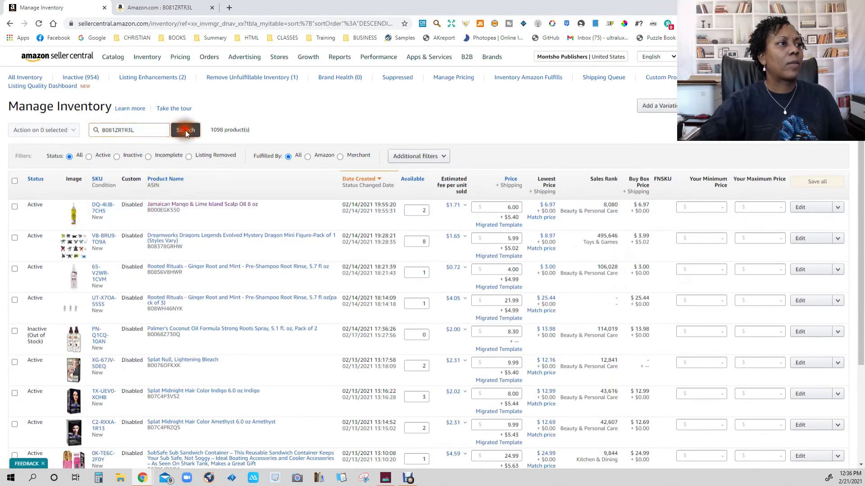
pyautogui.click(181, 135)
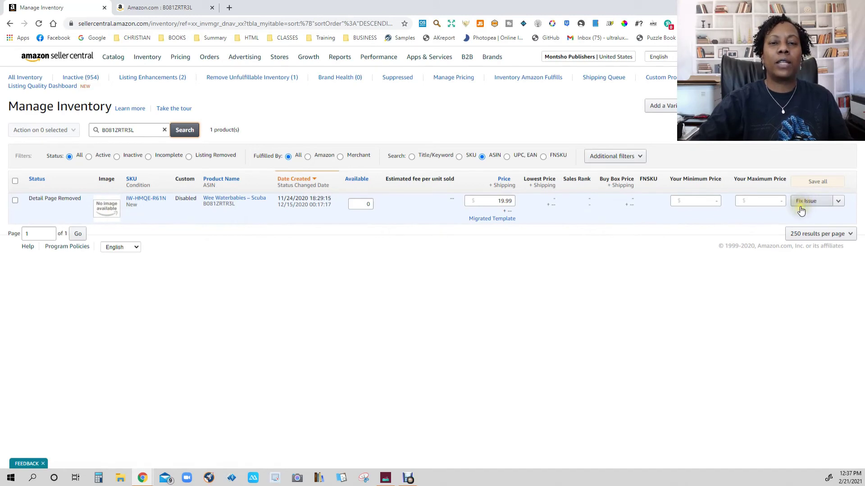
pyautogui.click(816, 202)
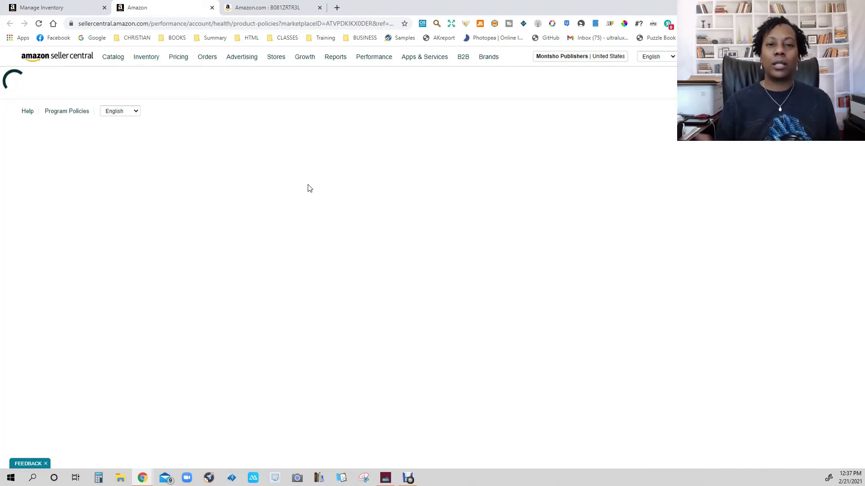
# Retry Account Health twice in the stuck Seller Central tab, then close that timed-out tab.
pyautogui.click(224, 54)
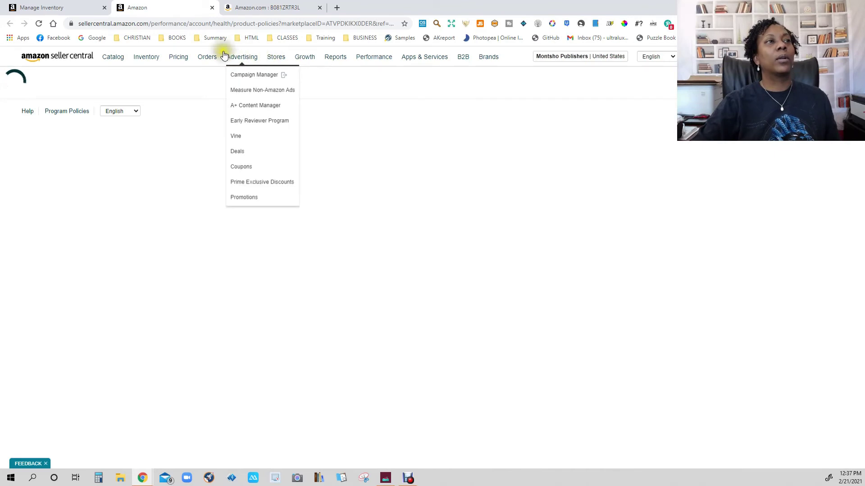
pyautogui.click(252, 8)
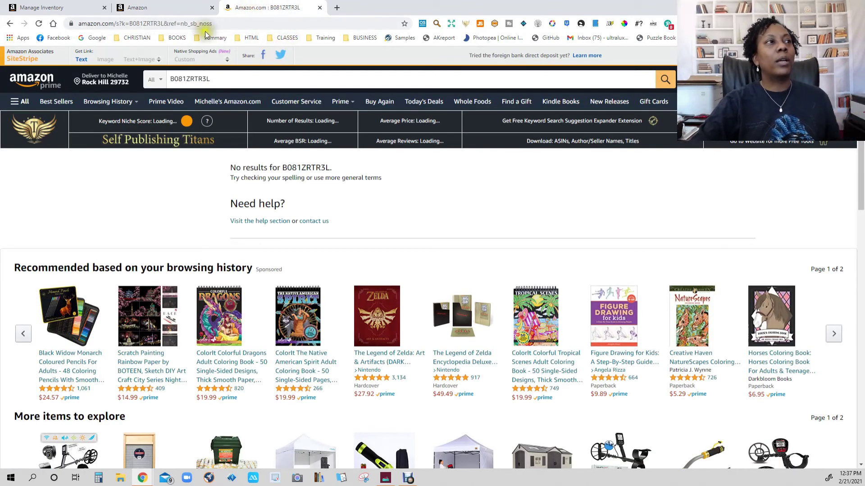
pyautogui.click(165, 8)
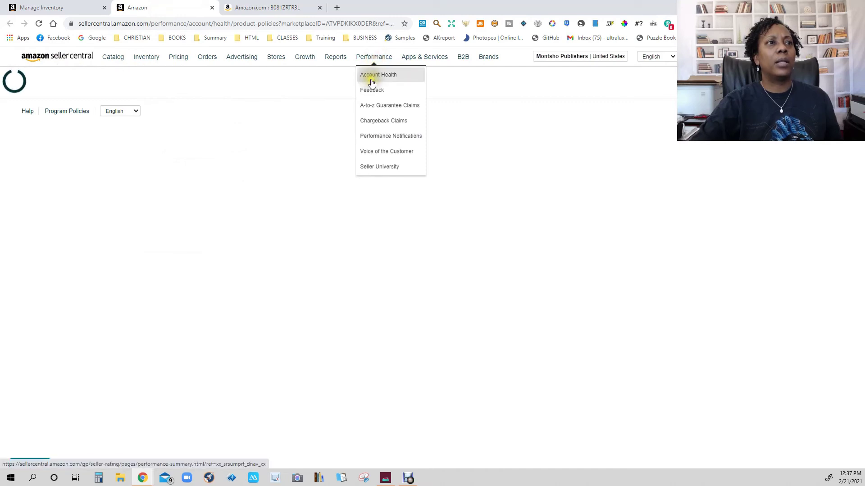
pyautogui.click(371, 81)
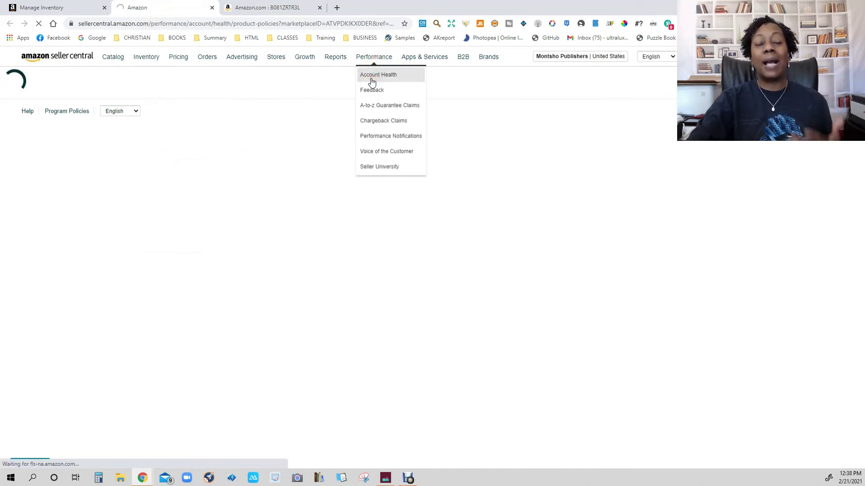
pyautogui.click(372, 81)
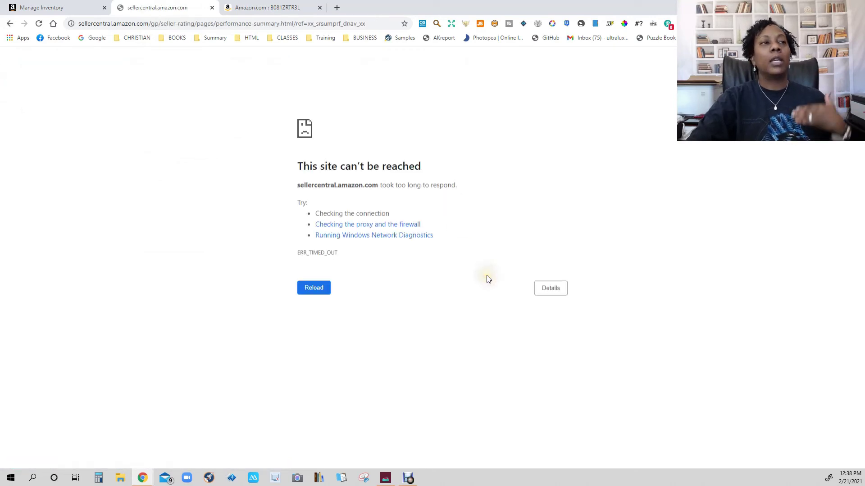
pyautogui.click(213, 8)
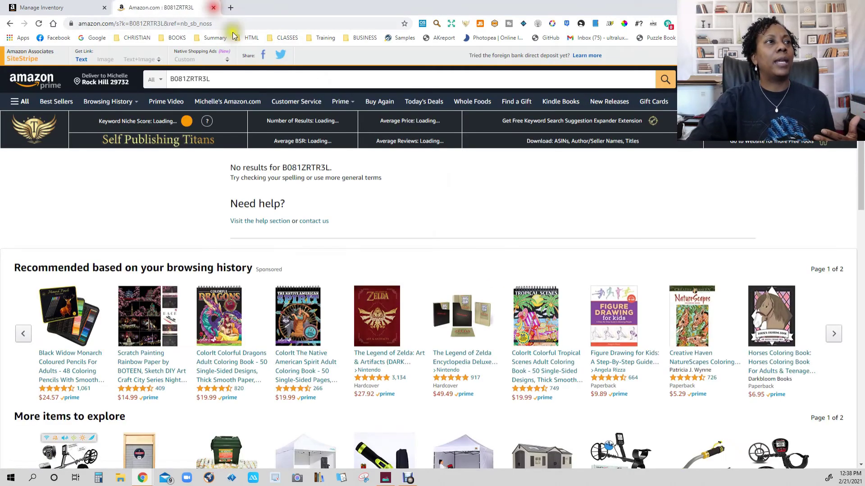
pyautogui.click(57, 8)
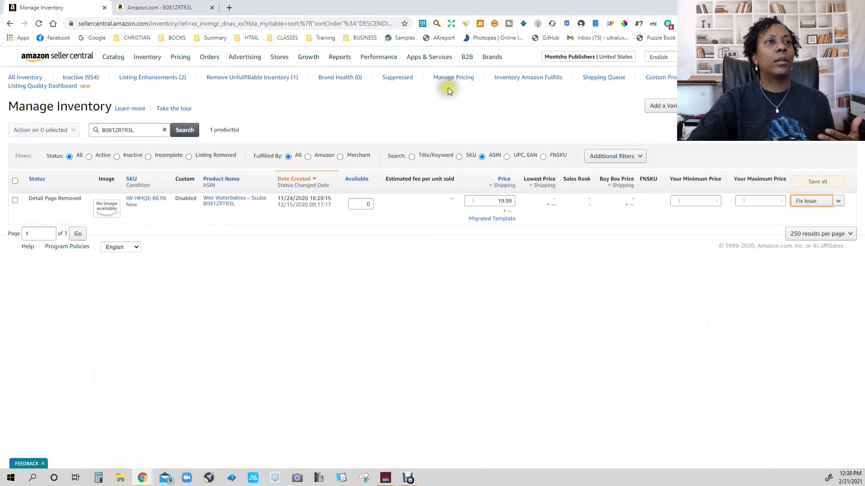